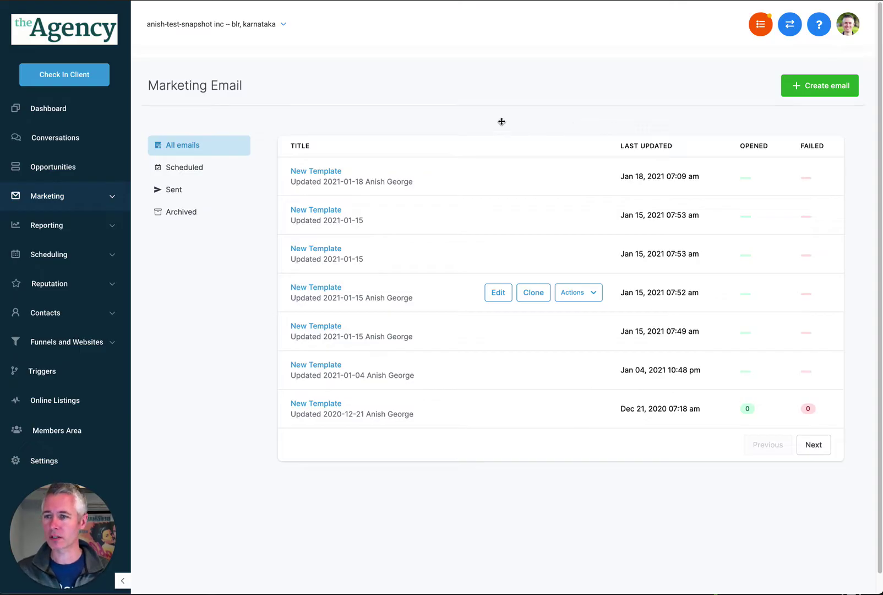
# Open the most recently updated New Template email from Marketing > Emails, checking its details first
pyautogui.click(107, 198)
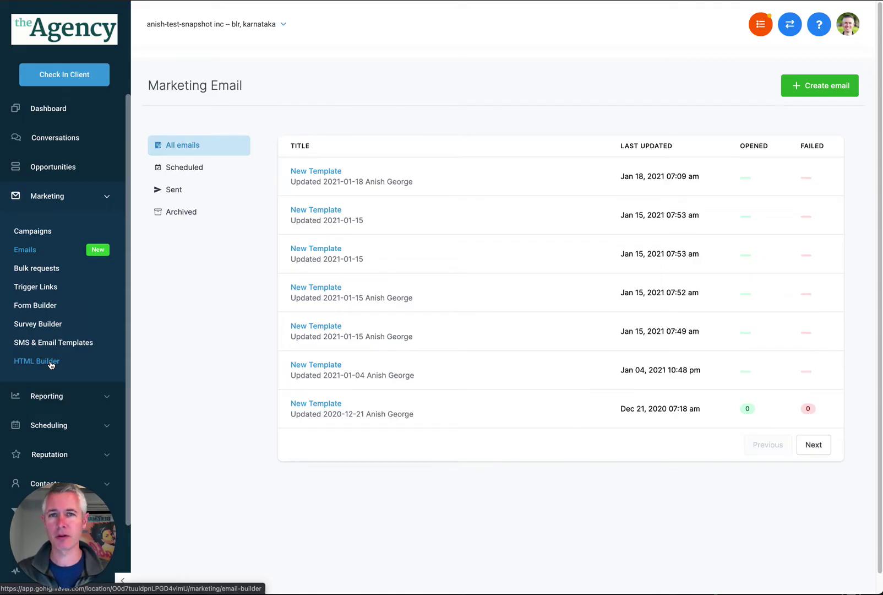
pyautogui.moveTo(320, 173)
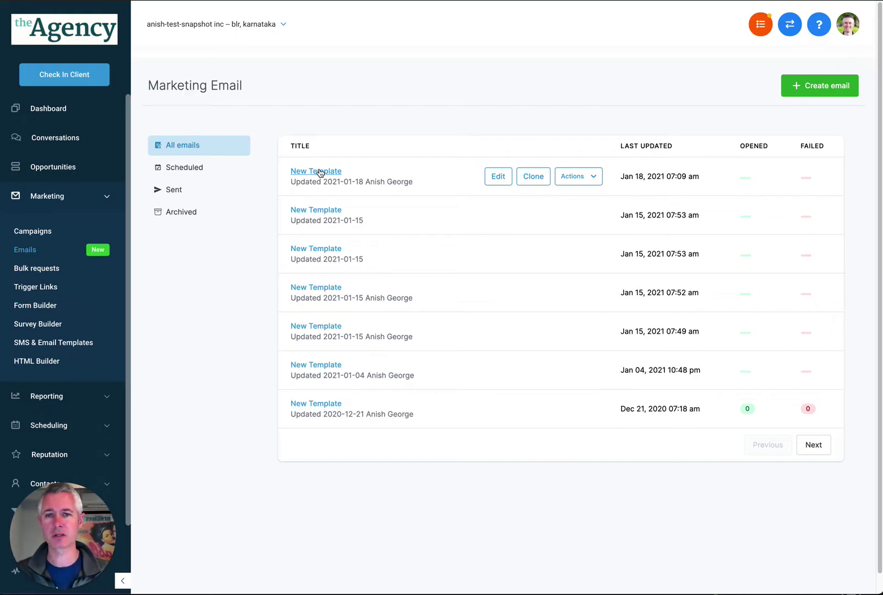
pyautogui.click(571, 177)
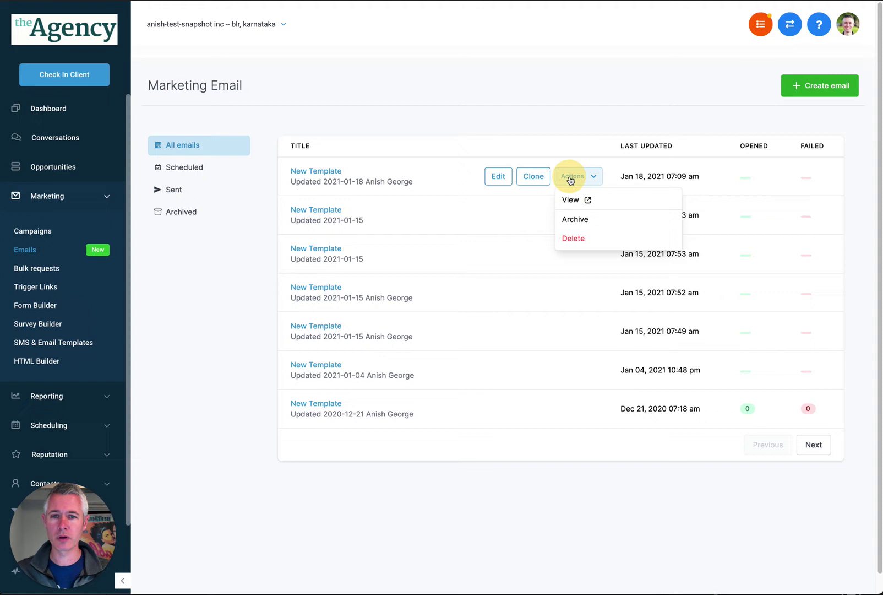
pyautogui.click(706, 190)
pyautogui.click(856, 79)
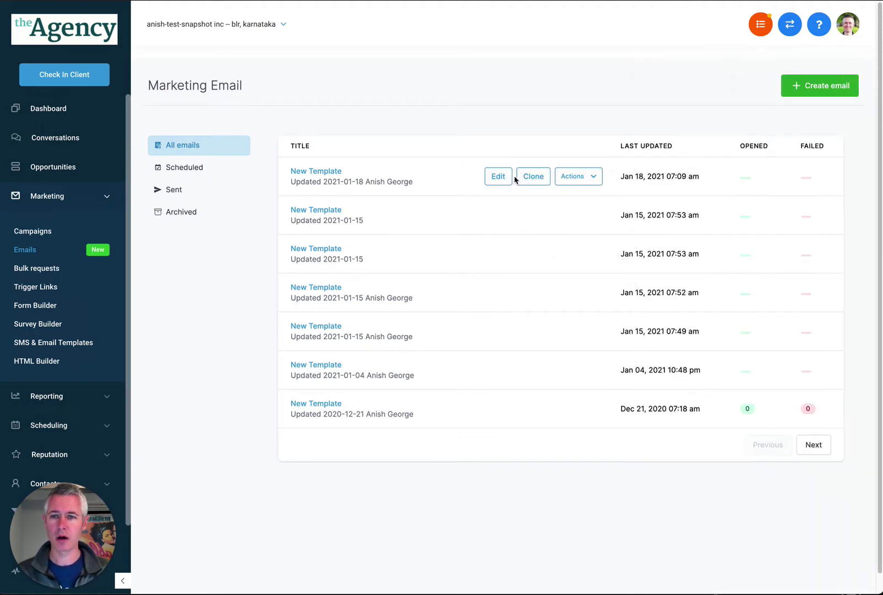
pyautogui.click(760, 175)
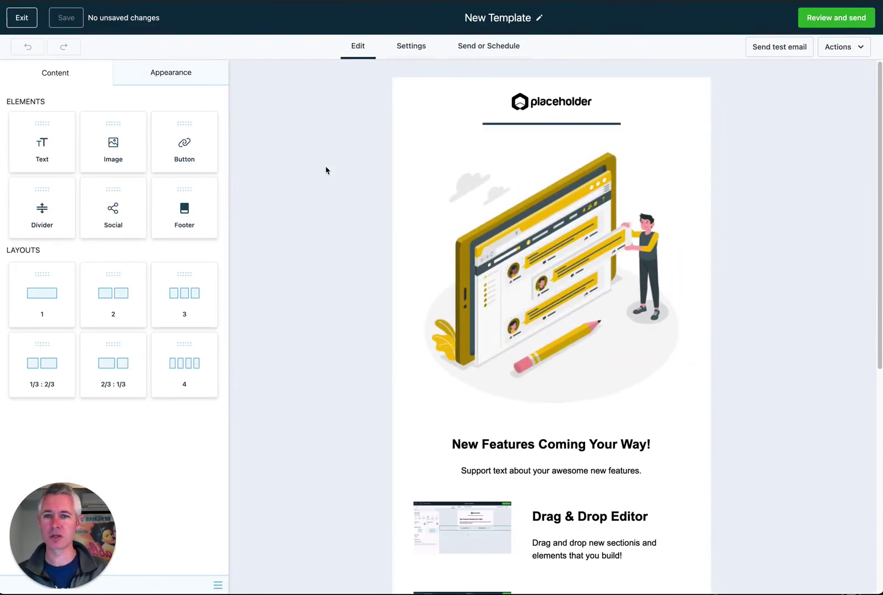
pyautogui.moveTo(552, 276)
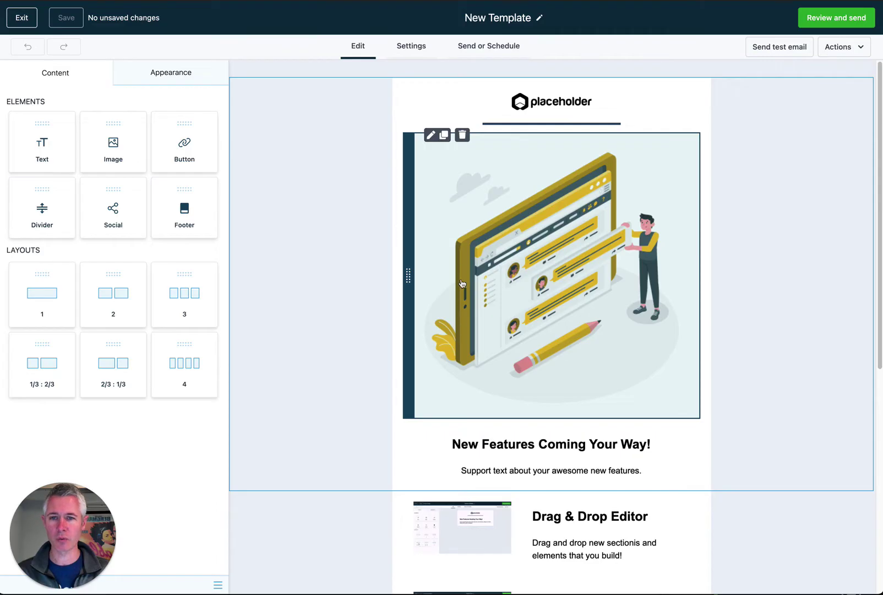
# Inspect the hero illustration's settings and the template's Appearance options
pyautogui.click(461, 282)
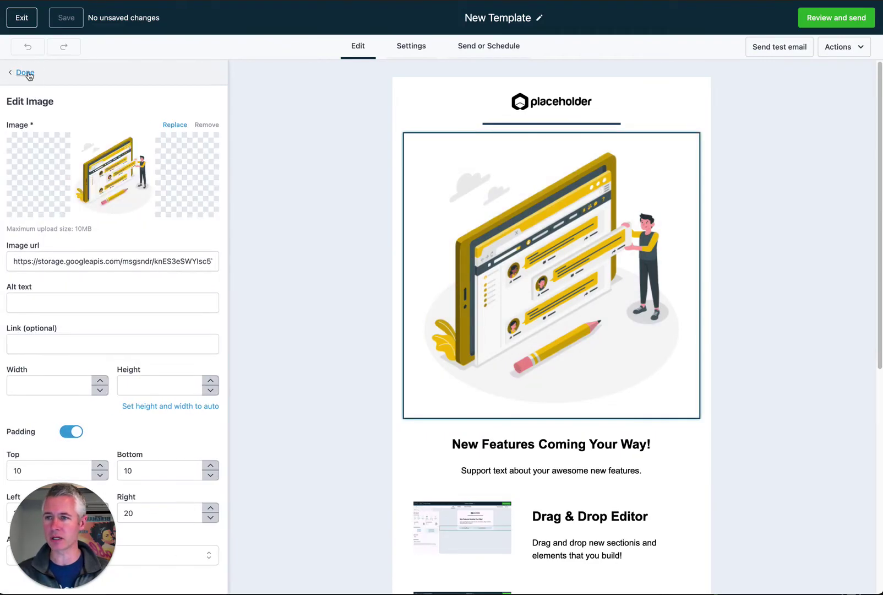
pyautogui.click(25, 72)
pyautogui.click(157, 73)
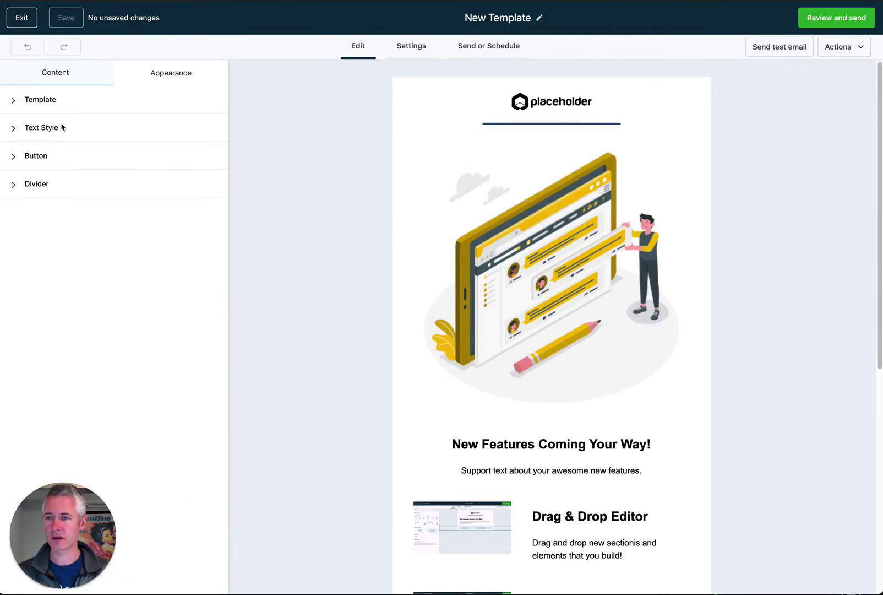
pyautogui.click(68, 67)
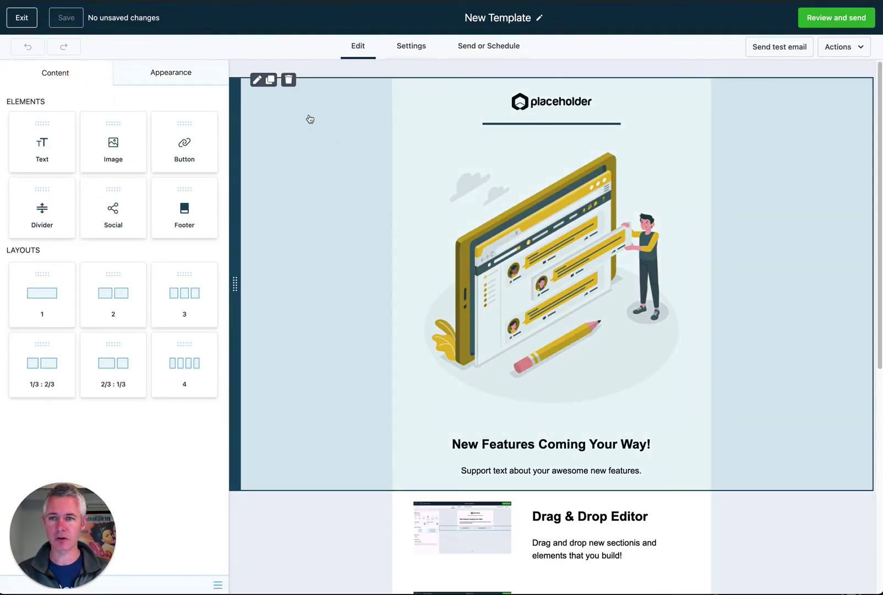
# Check the hero section's layout settings, then reselect the hero illustration
pyautogui.click(309, 119)
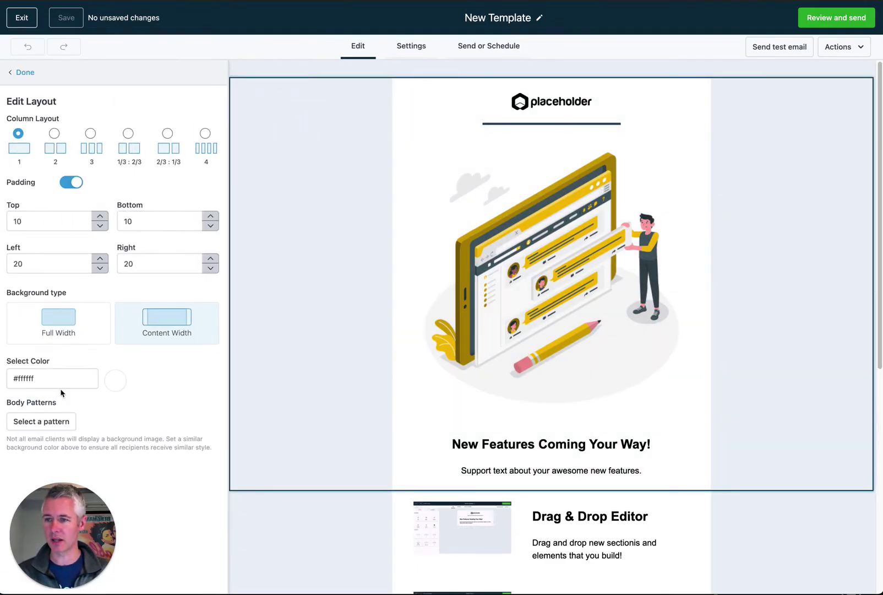
pyautogui.click(25, 71)
pyautogui.click(499, 223)
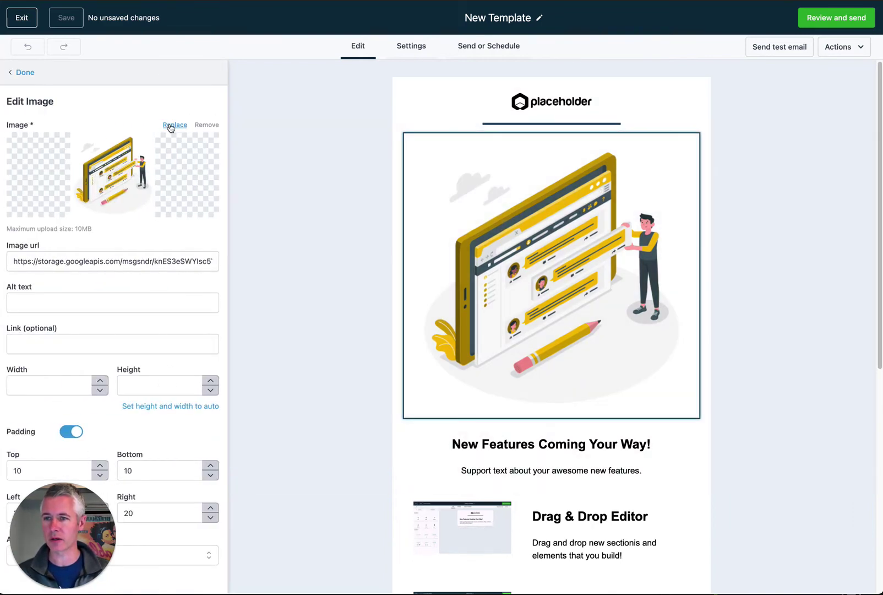
# Browse the media library for a replacement image, entering Untitled folder and returning to the top
pyautogui.click(174, 125)
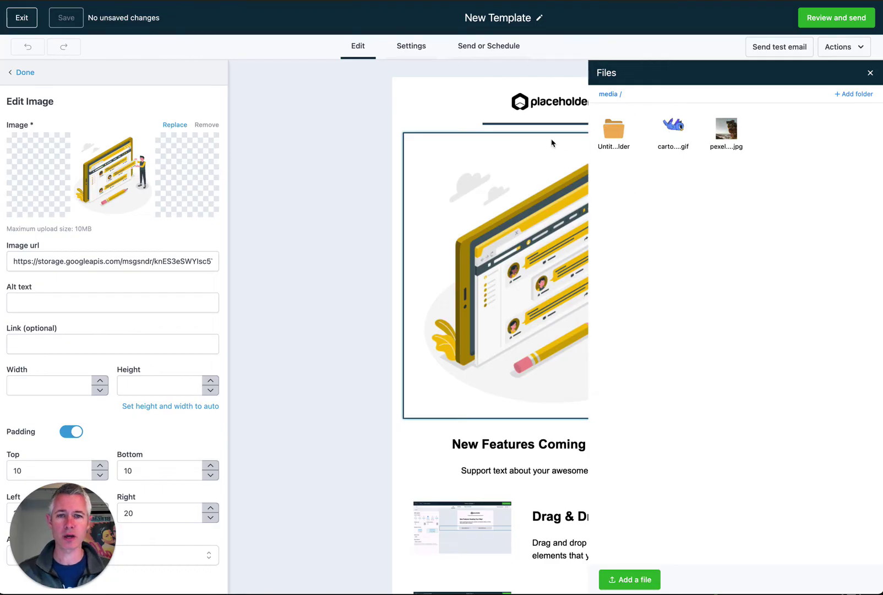
pyautogui.doubleClick(615, 128)
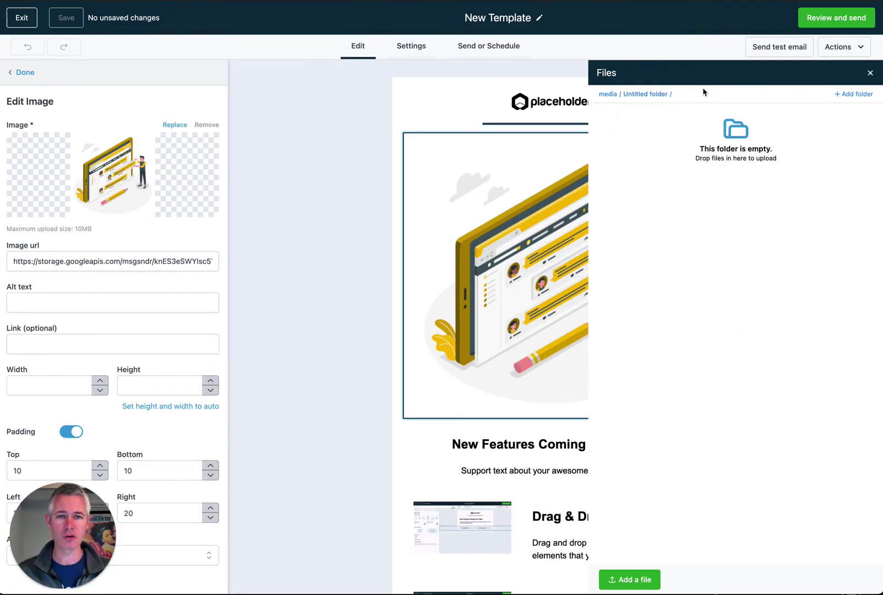
pyautogui.click(607, 95)
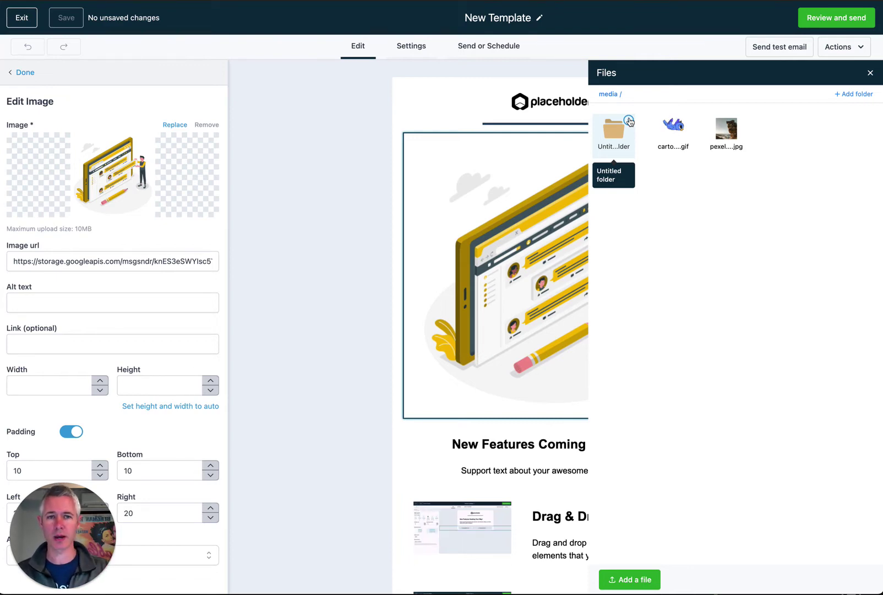
# Change the Try The New Features! button's click action from URL to File
pyautogui.click(871, 72)
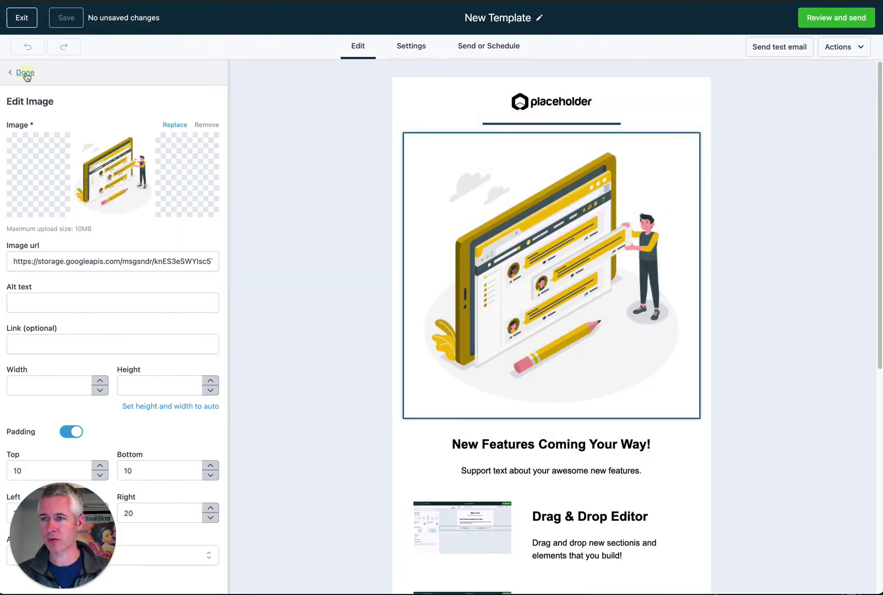
pyautogui.click(26, 74)
pyautogui.scroll(-5, 606, 437)
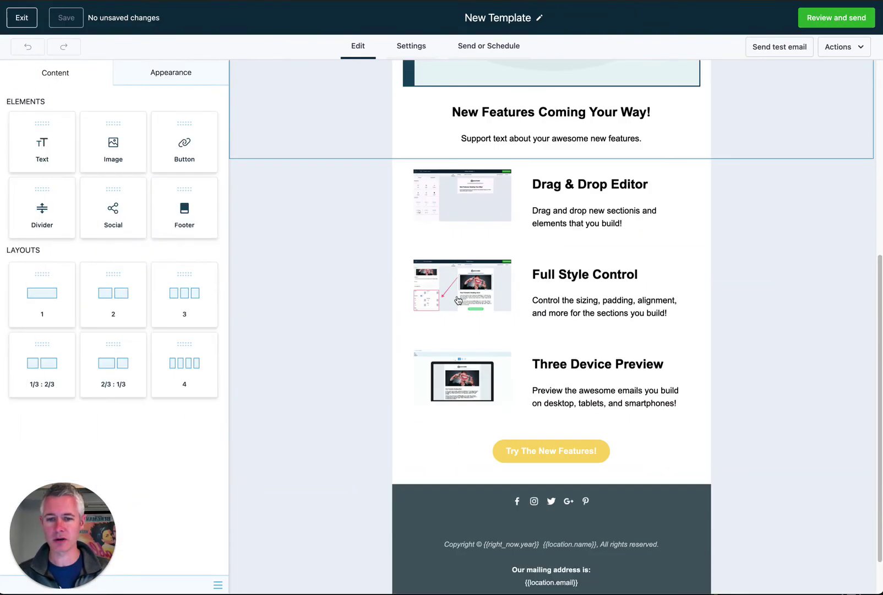
pyautogui.click(586, 460)
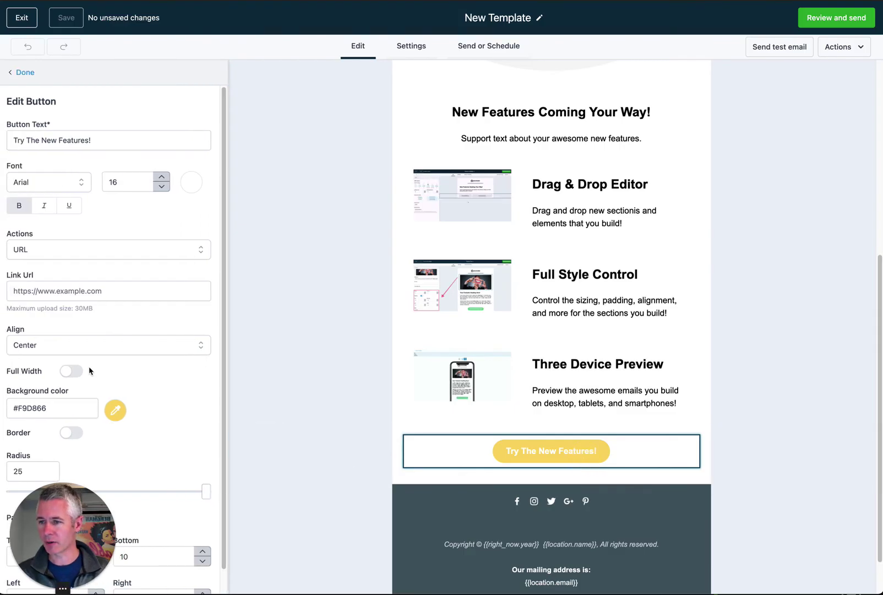
pyautogui.click(150, 255)
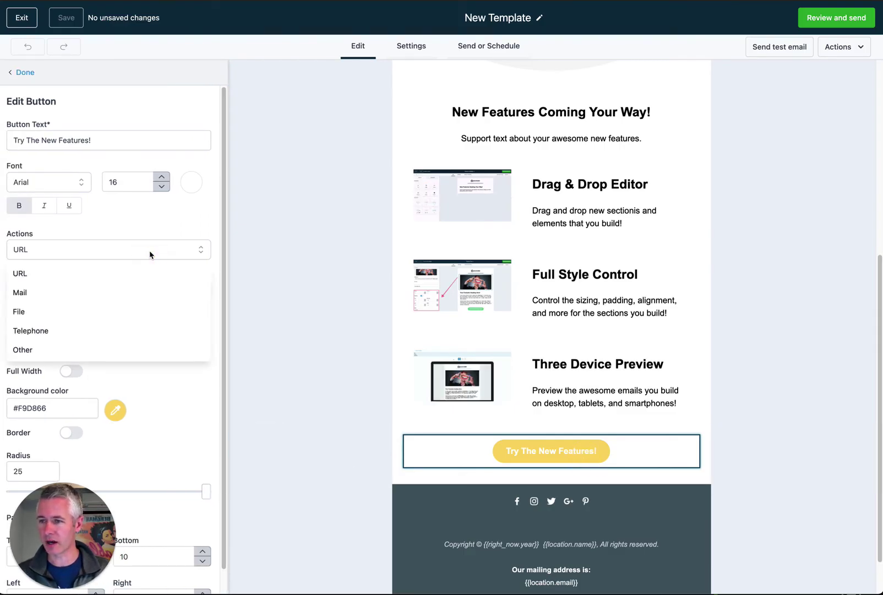
pyautogui.click(18, 312)
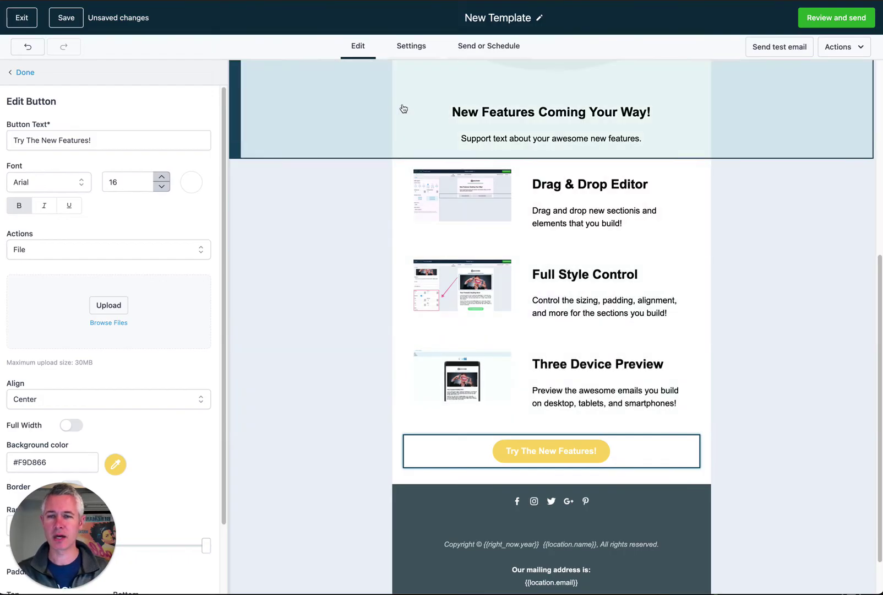
# Review the sender settings and Send or Schedule options, starting then cancelling a test email
pyautogui.click(411, 52)
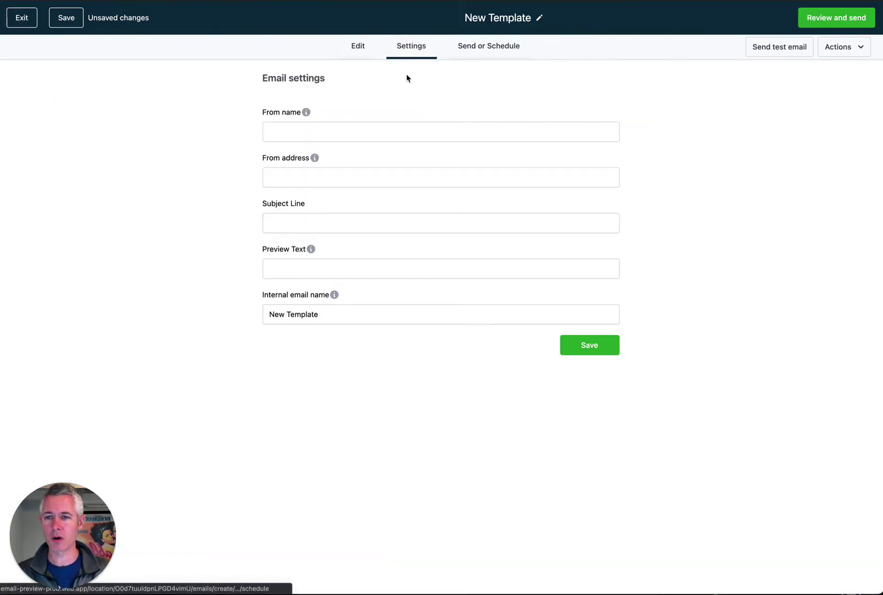
pyautogui.click(497, 47)
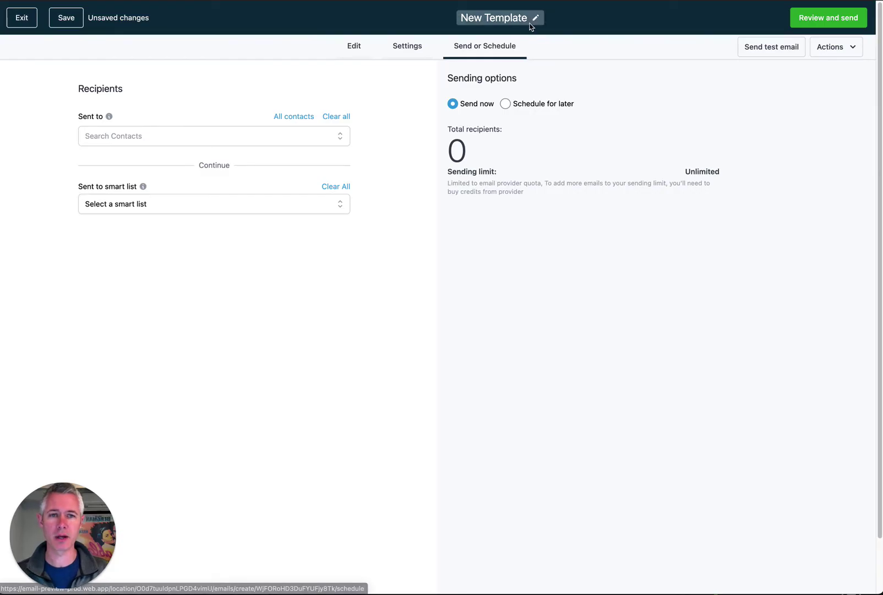
pyautogui.click(751, 55)
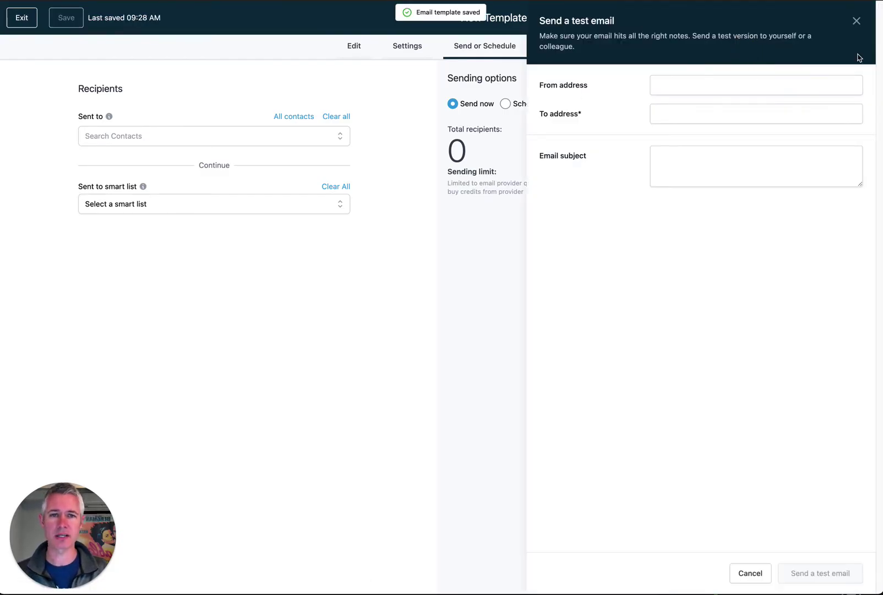
pyautogui.click(856, 23)
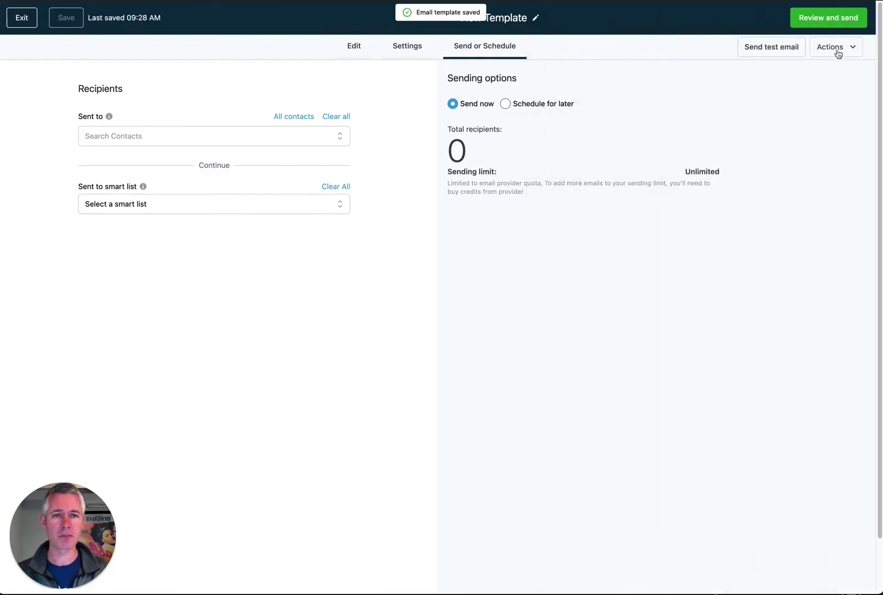
pyautogui.click(835, 49)
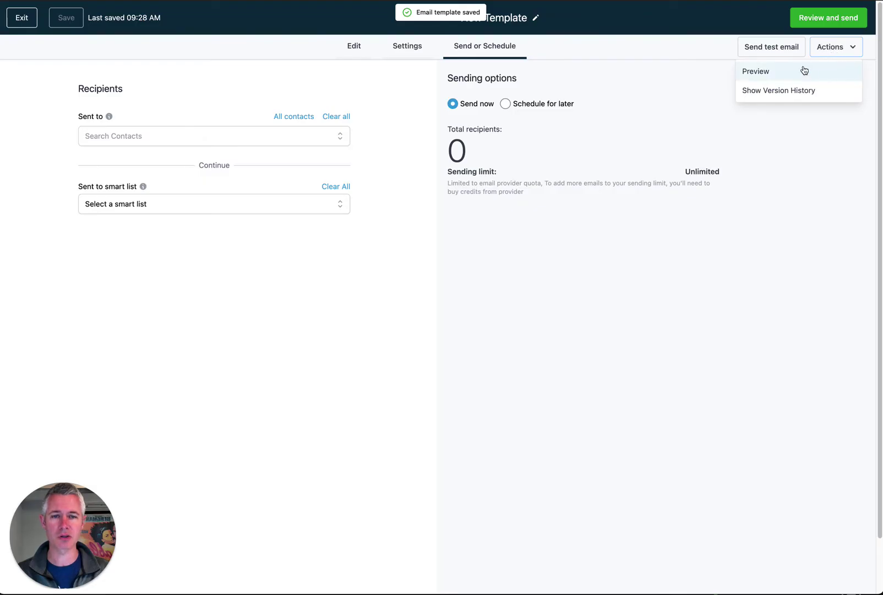
# Preview the email in the tablet layout and then the phone layout
pyautogui.click(767, 77)
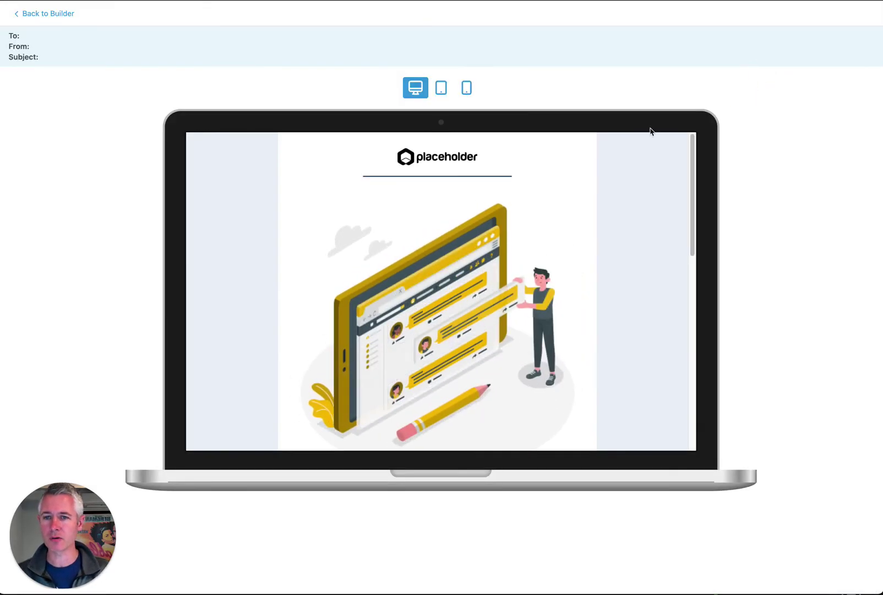
pyautogui.click(442, 90)
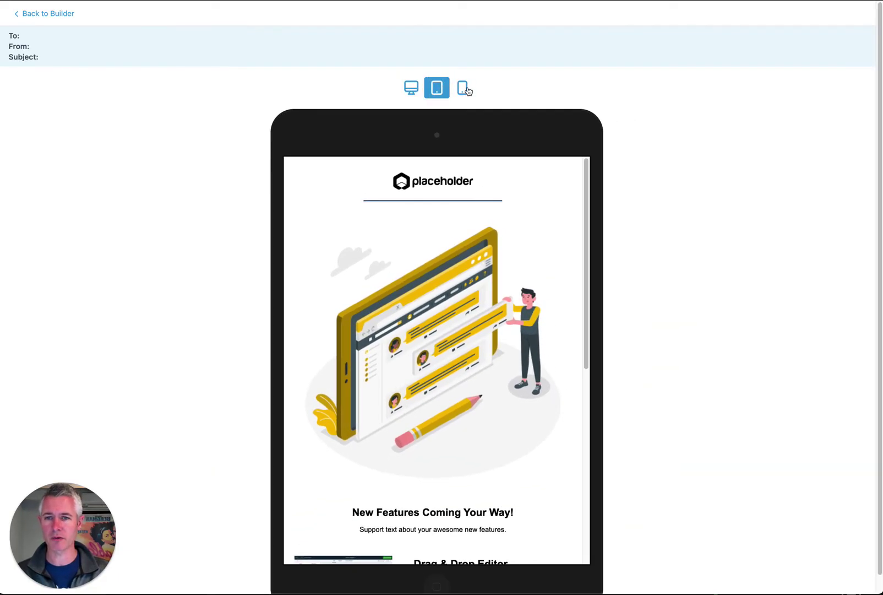
pyautogui.click(467, 90)
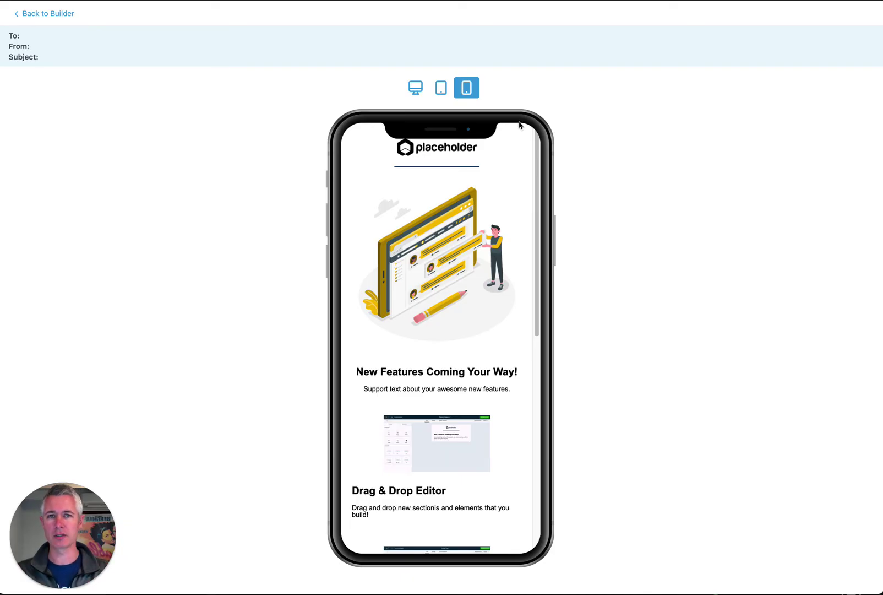
# Return to the builder and view version #1 (01/18/2021 07:09 am) in Version History
pyautogui.click(52, 14)
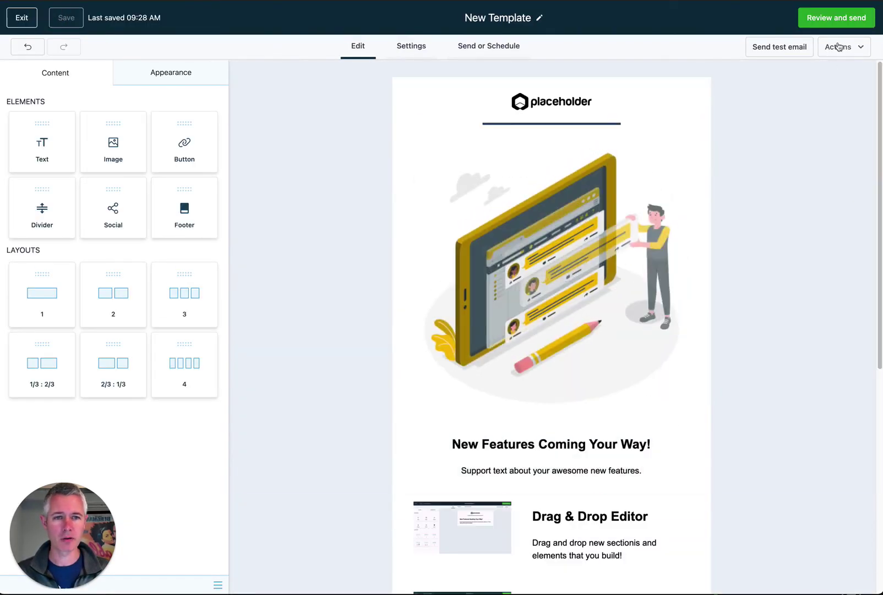
pyautogui.click(835, 46)
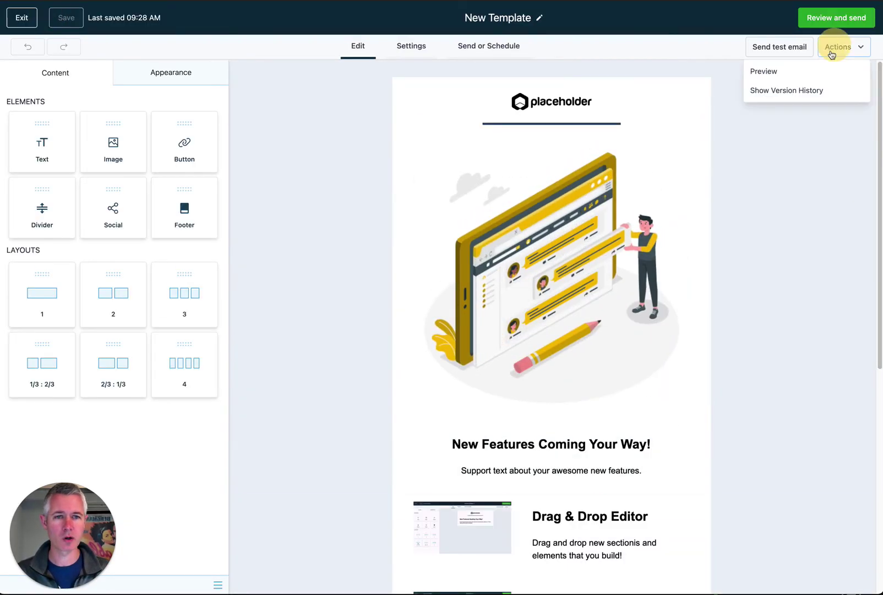
pyautogui.click(801, 93)
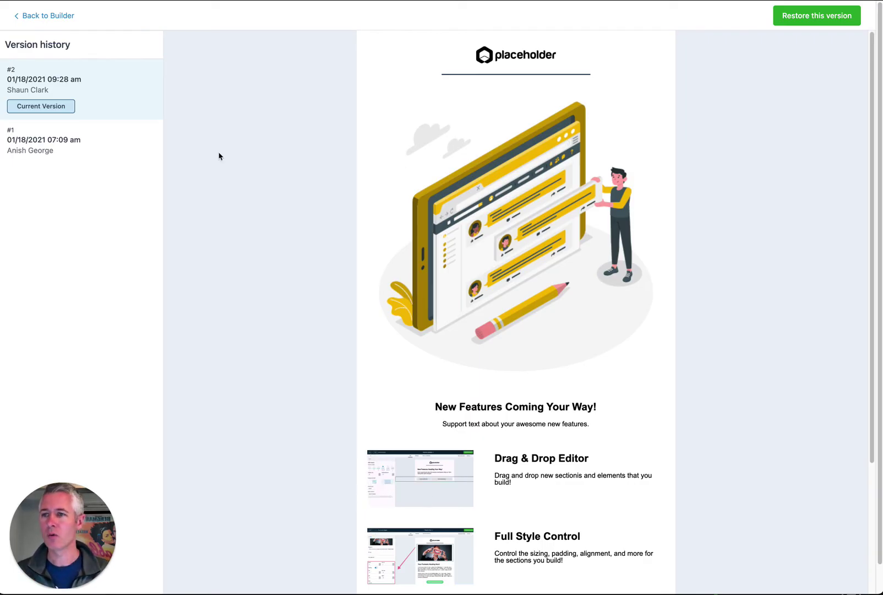
pyautogui.click(95, 150)
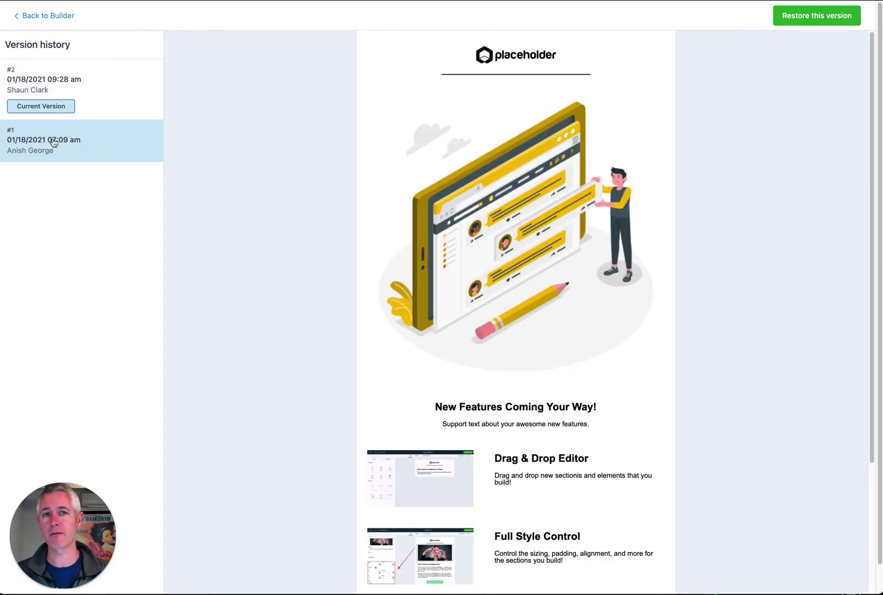
# Exit the version #1 view back to the New Template drag-and-drop editor
pyautogui.click(53, 16)
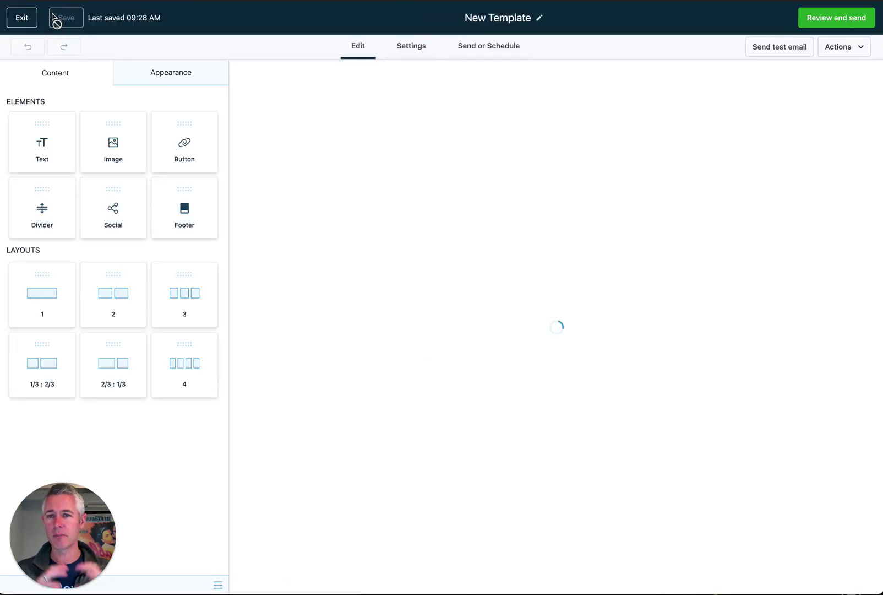